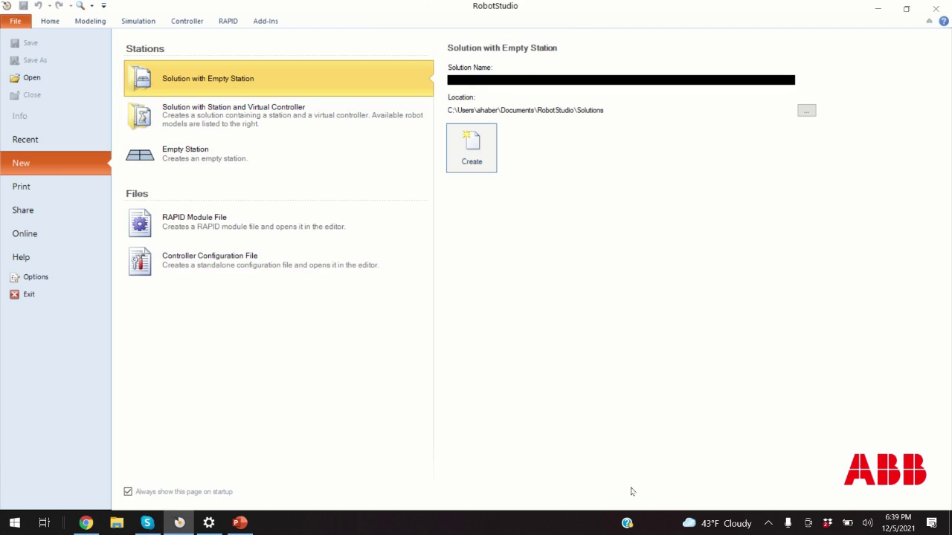
Create a solution with station and virtual controller, keeping the IRB 120 3kg 0.58m robot model.
click(214, 125)
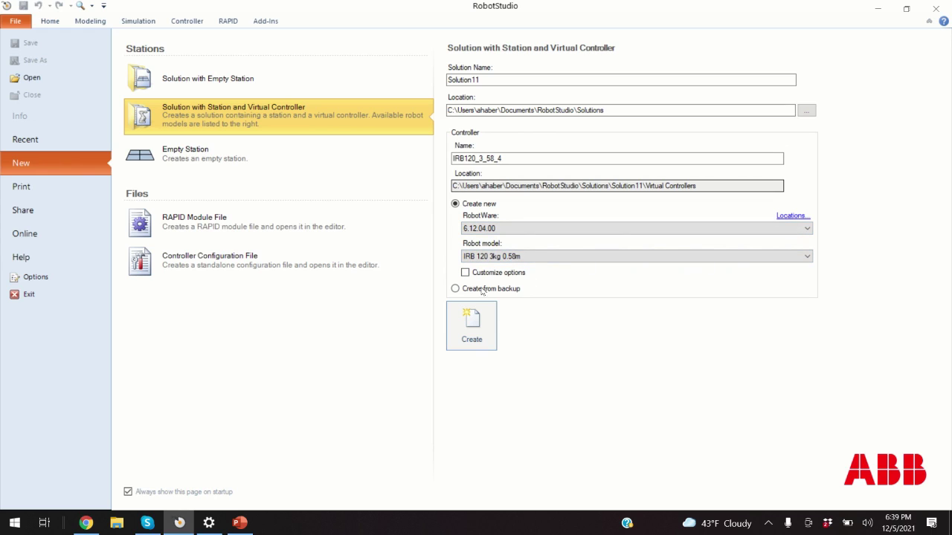
click(468, 327)
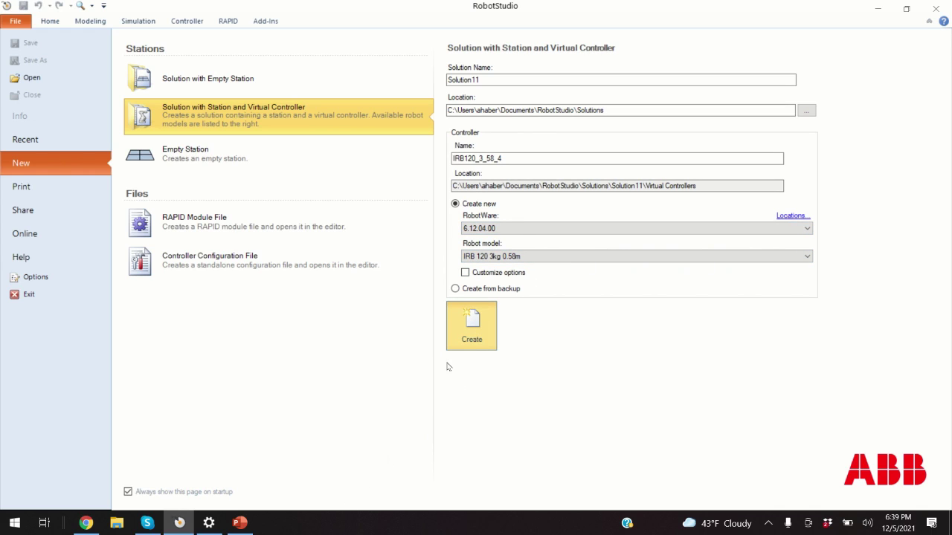
click(466, 331)
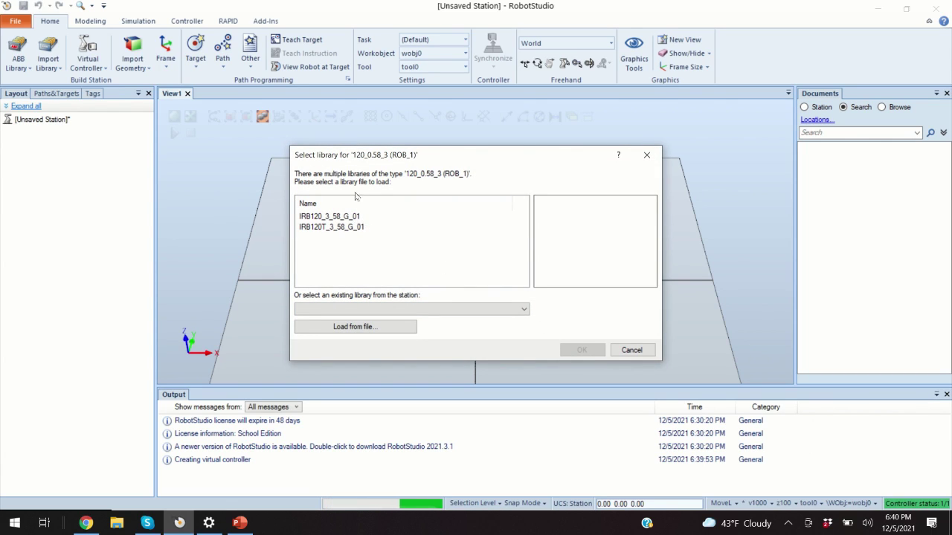
Load the IRB120_3_58_G_01 robot library into the new station.
click(336, 217)
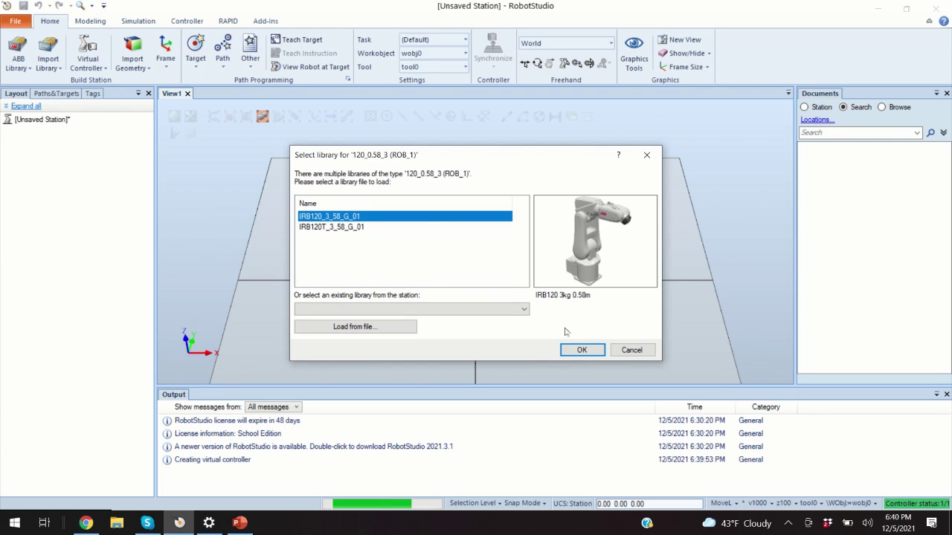
click(582, 350)
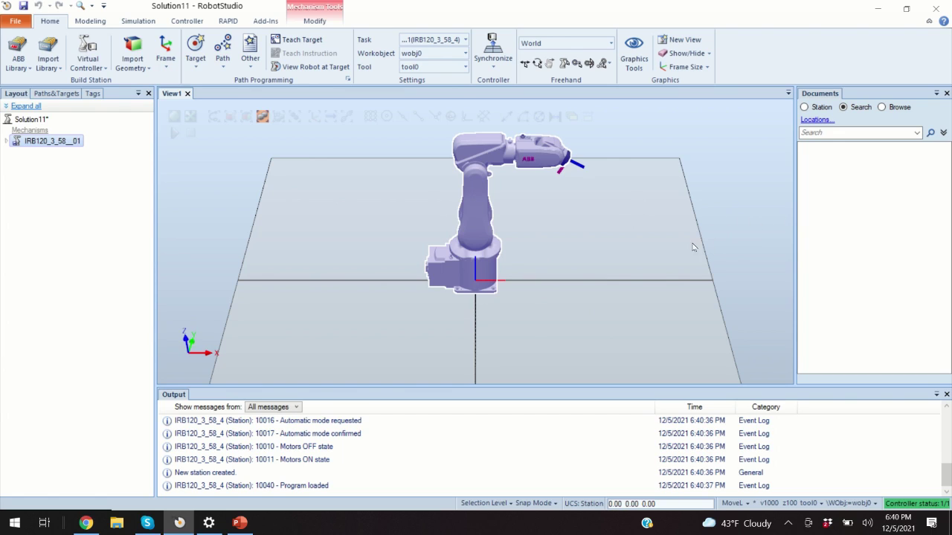
Orbit, tilt and zoom the station view to inspect the IRB 120 robot.
mouse_move(647, 239)
ctrl+shift+mouse_down()
mouse_move(575, 242)
mouse_move(709, 255)
mouse_move(546, 251)
mouse_move(570, 237)
mouse_move(684, 238)
mouse_move(580, 248)
mouse_move(656, 246)
ctrl+shift+mouse_up()
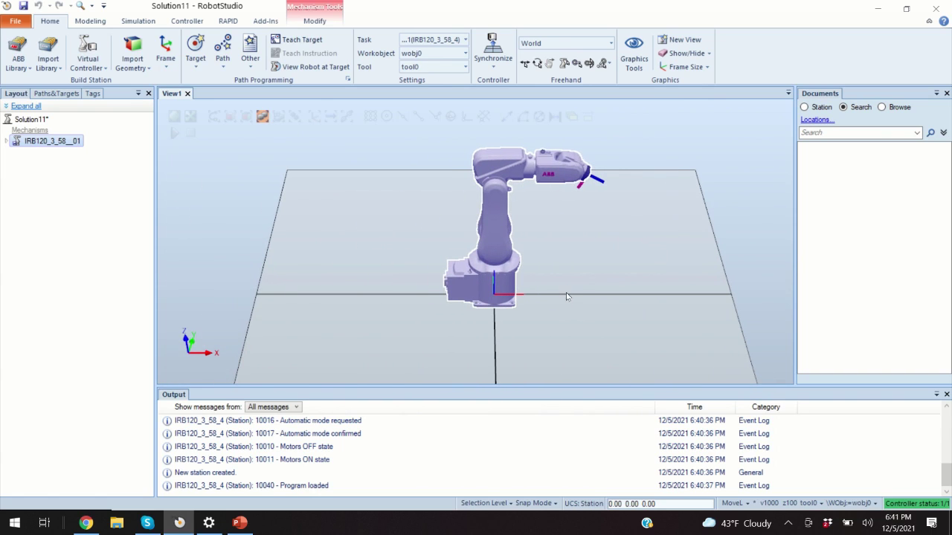
ctrl+shift+drag(546, 261, 450, 282)
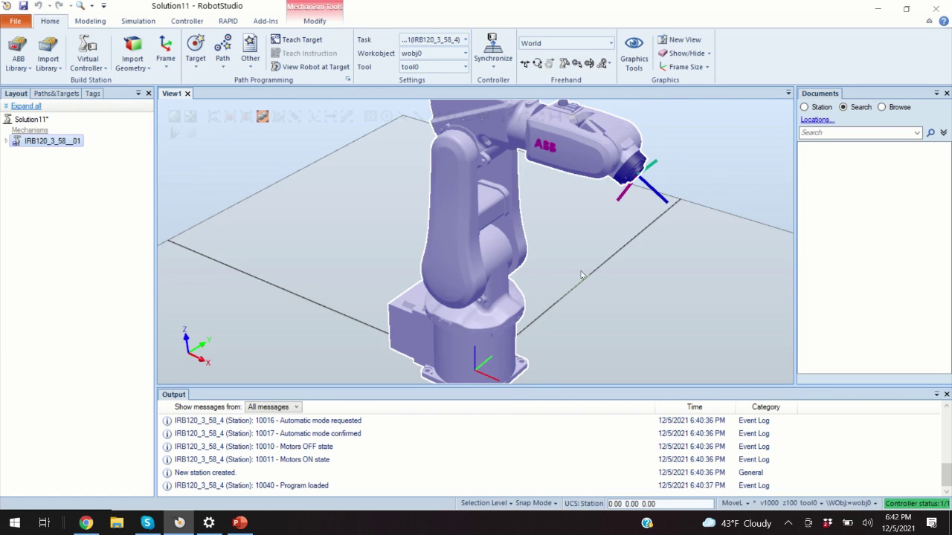
ctrl+right_drag(582, 277, 537, 236)
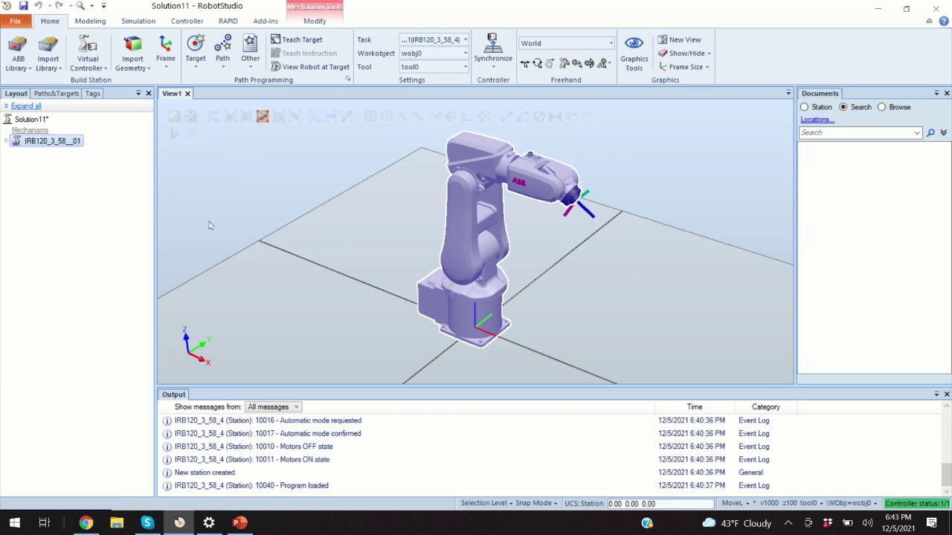
Switch the virtual controller to Manual operating mode and enable the device to power the motors.
click(187, 21)
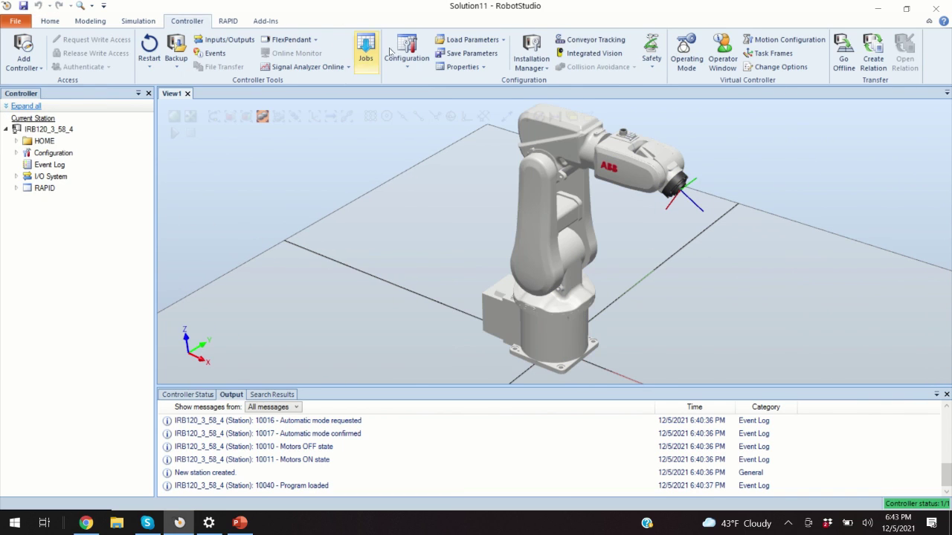
click(688, 58)
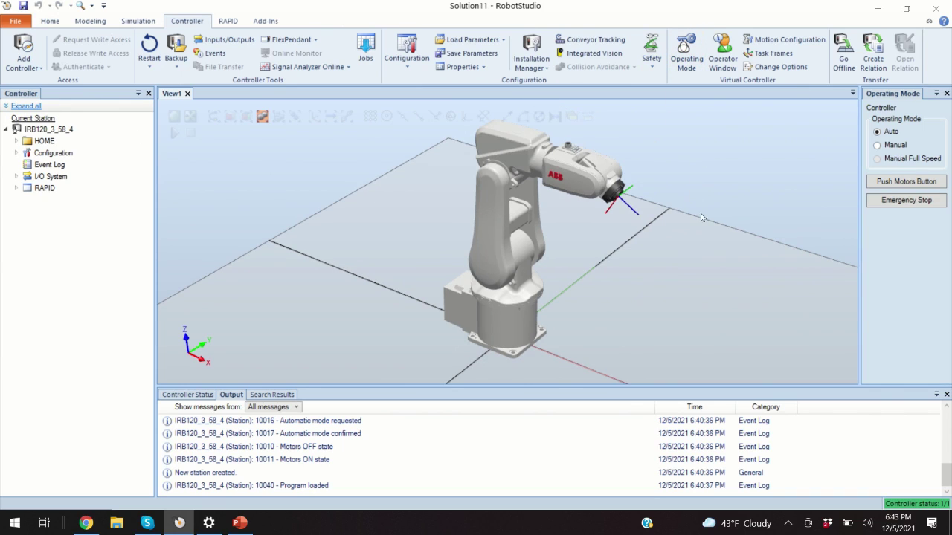
click(878, 146)
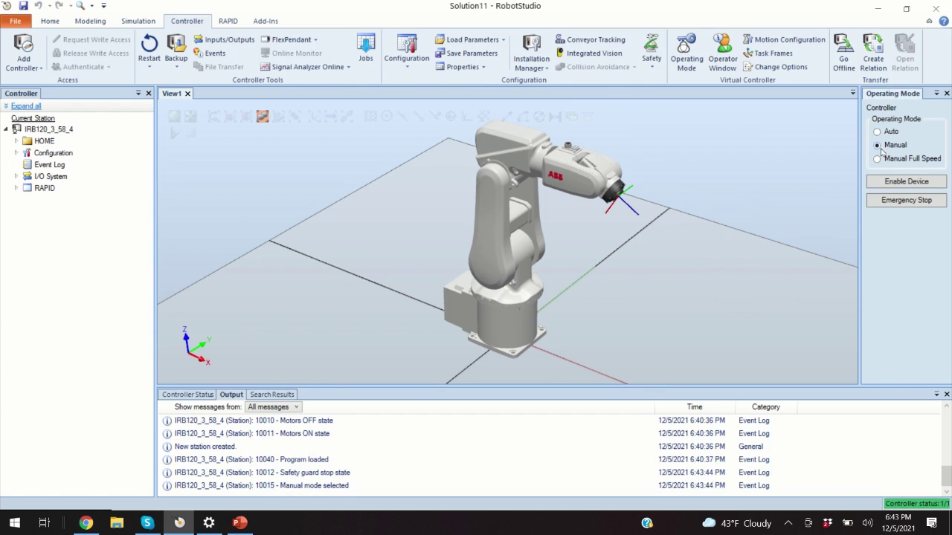
click(915, 187)
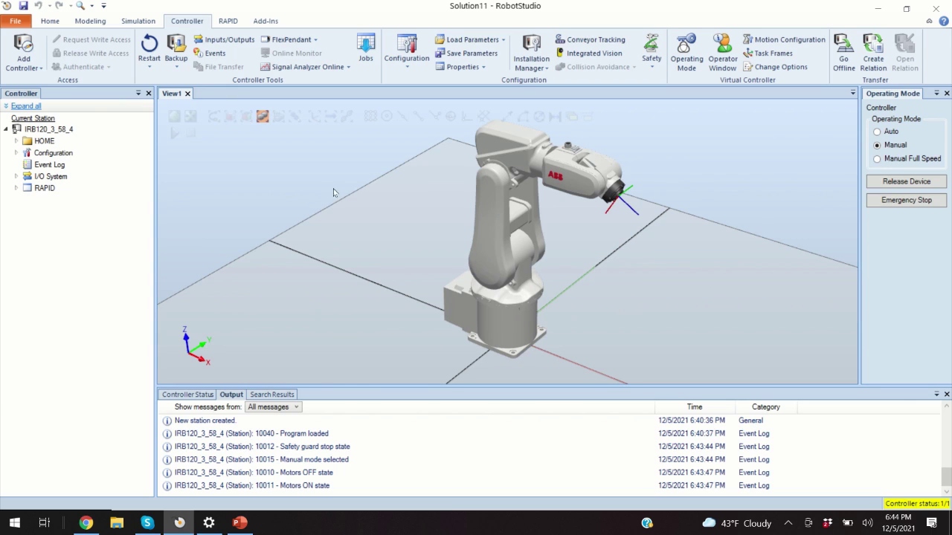
Open the Virtual FlexPendant and move its window aside so the robot is visible.
click(289, 39)
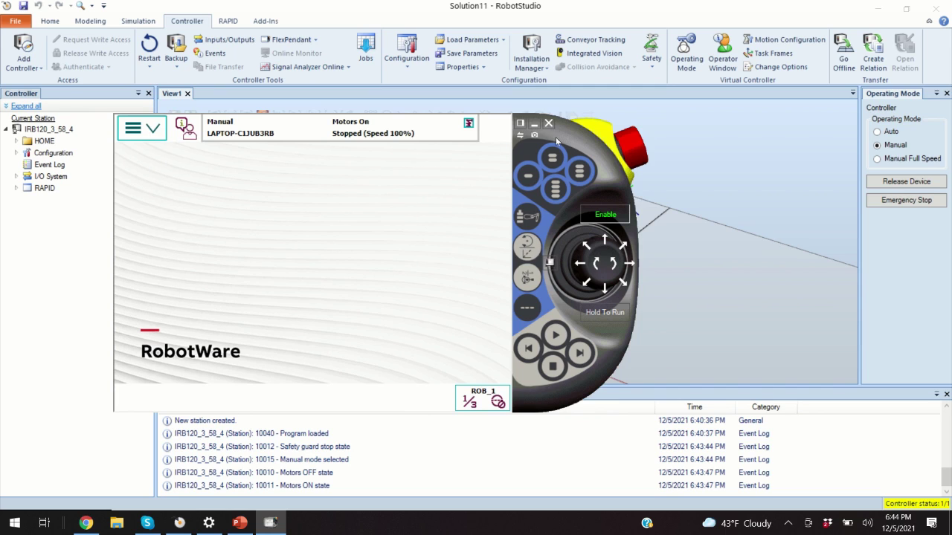
drag(568, 135, 734, 144)
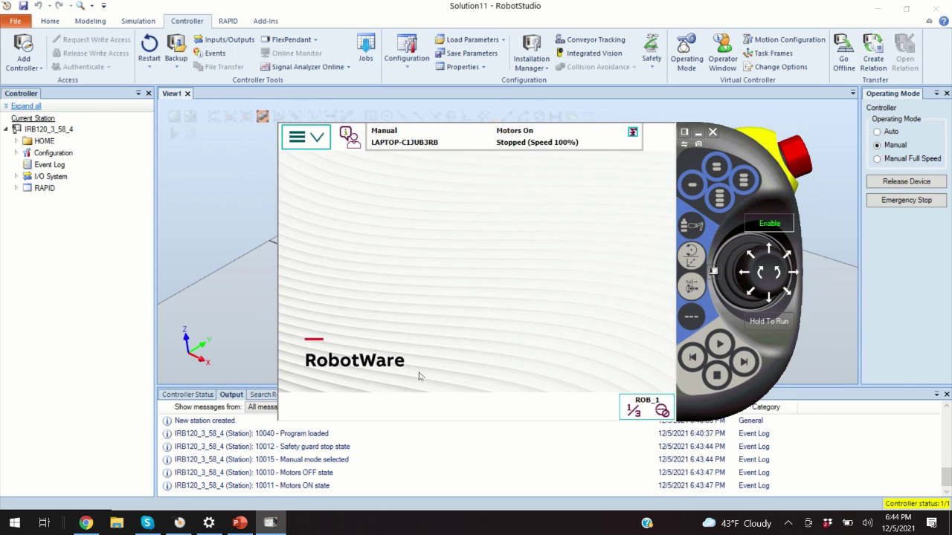
drag(752, 151, 572, 165)
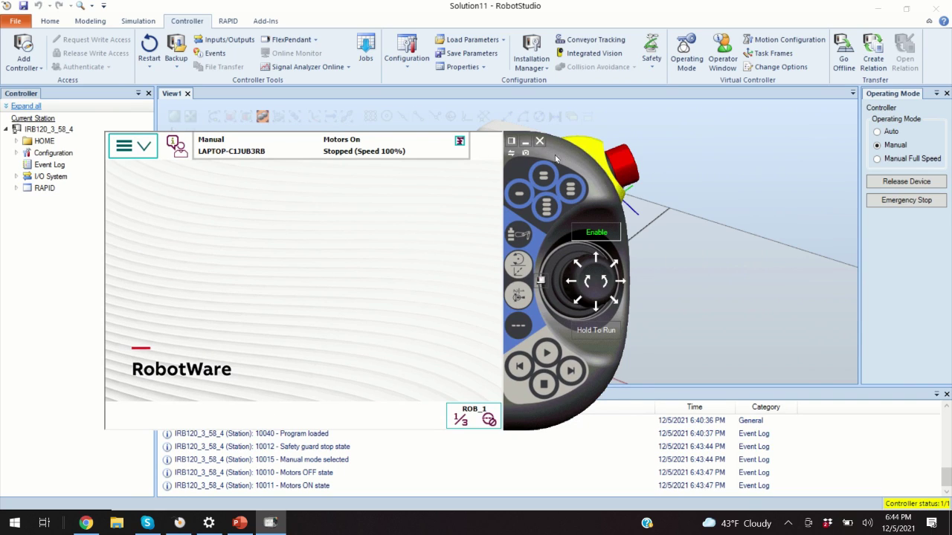
drag(561, 147, 819, 186)
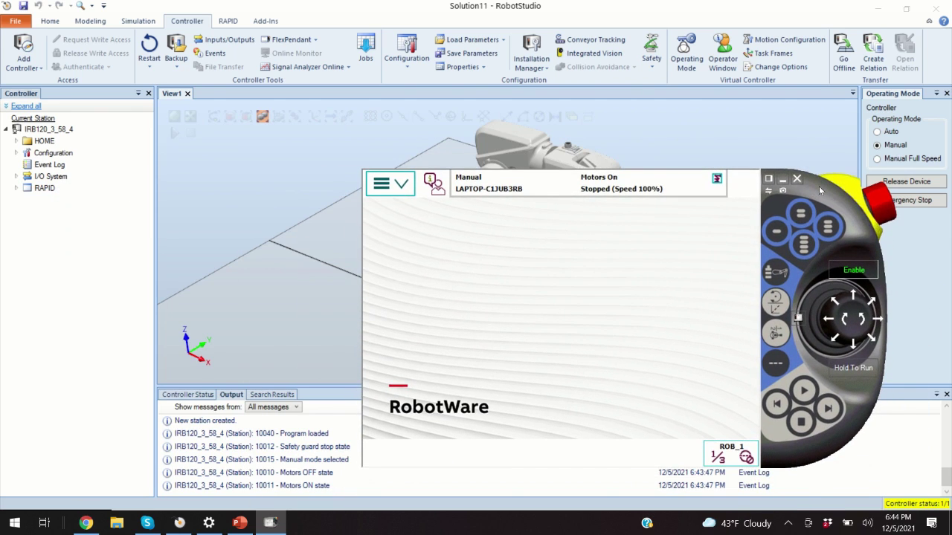
drag(824, 189, 909, 281)
Select Linear as the jogging motion mode on the FlexPendant's Jogging page.
click(485, 280)
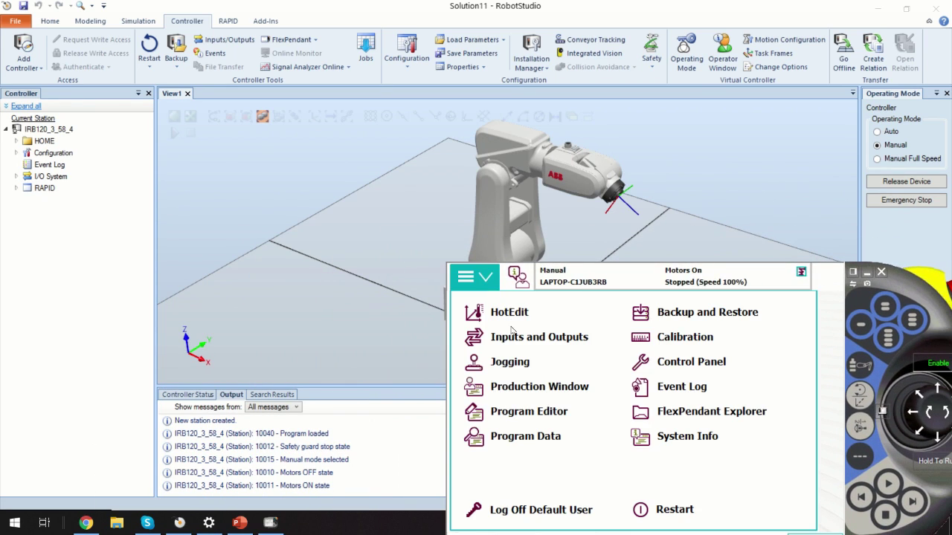
click(504, 366)
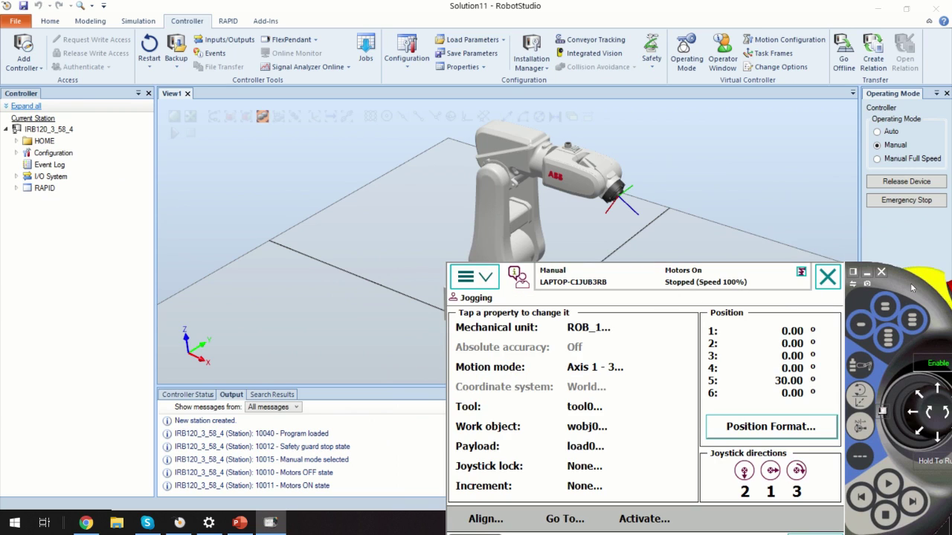
drag(747, 284, 305, 213)
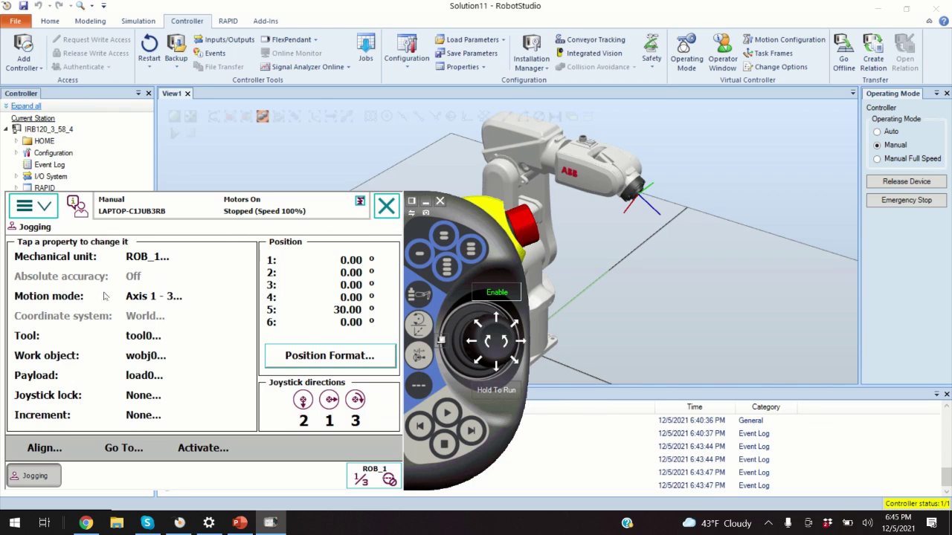
click(62, 297)
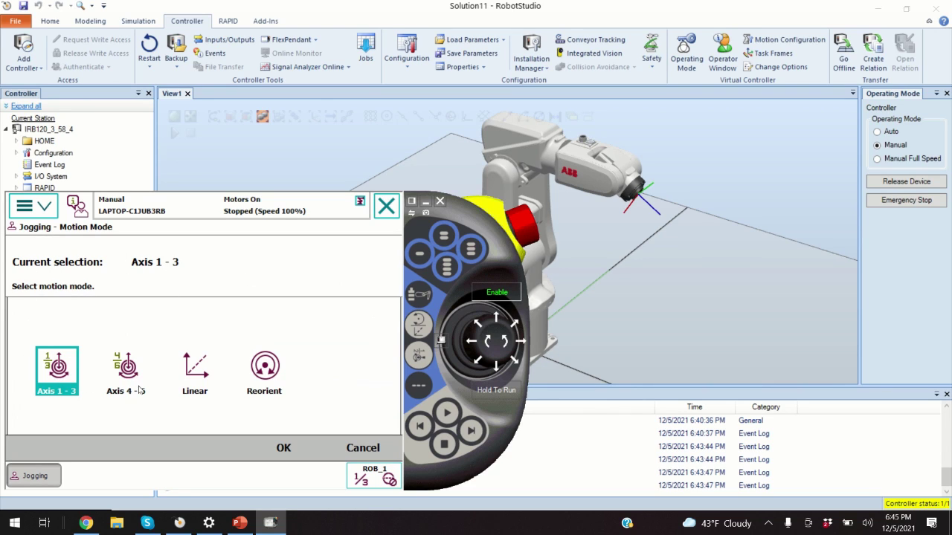
click(195, 372)
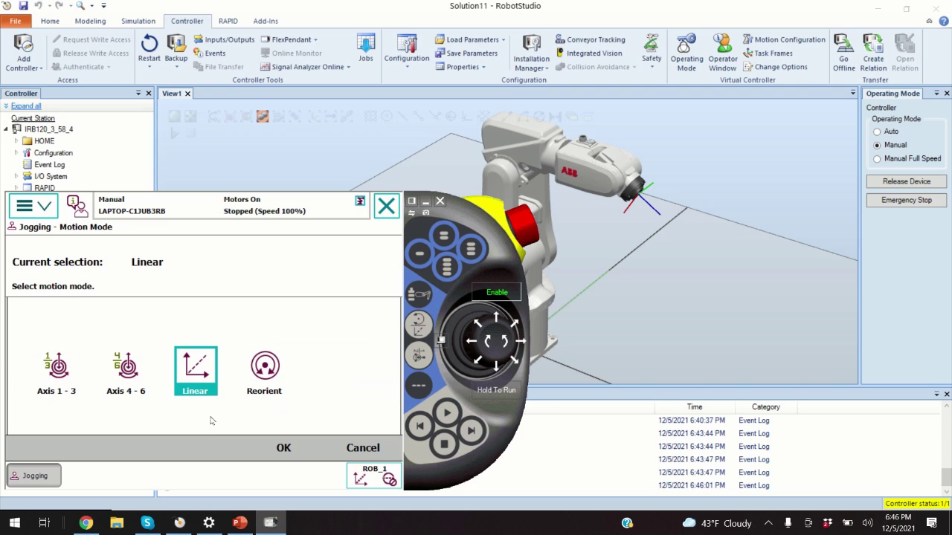
Confirm Linear mode and jog the tool along X and back to X 426.65 mm.
click(283, 448)
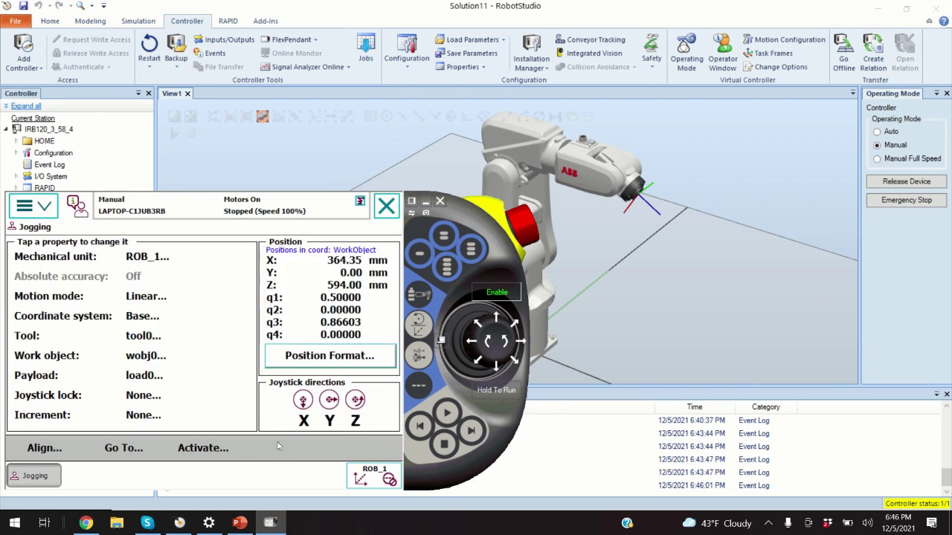
drag(463, 212, 449, 188)
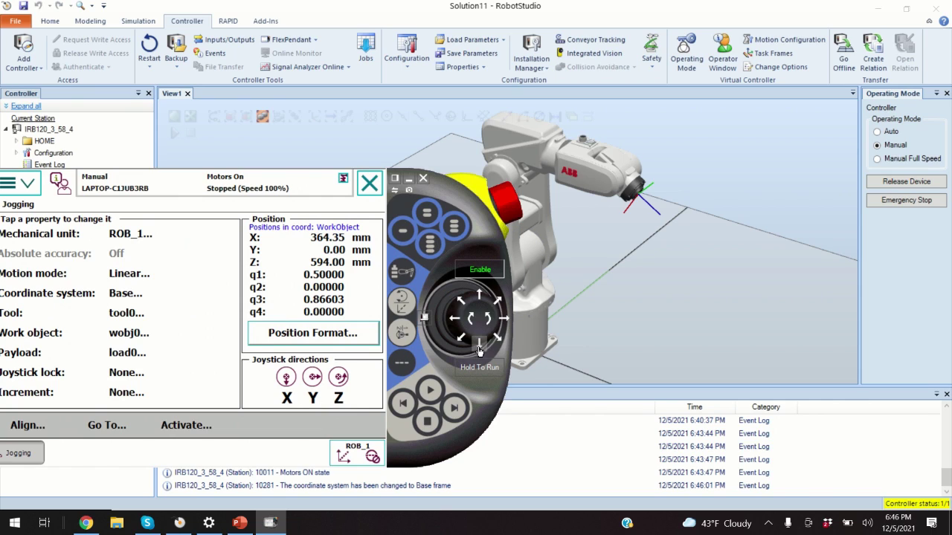
drag(479, 349, 479, 350)
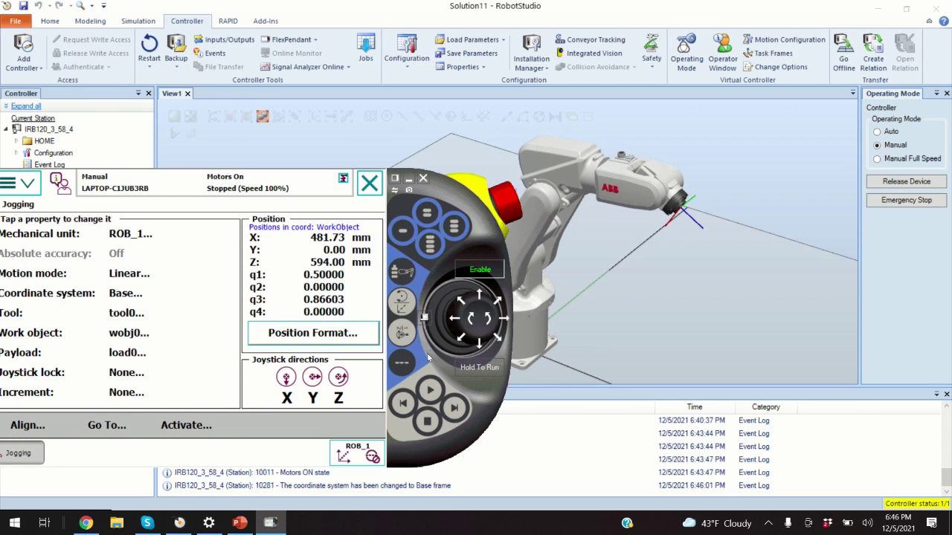
drag(477, 301, 477, 301)
drag(457, 208, 861, 390)
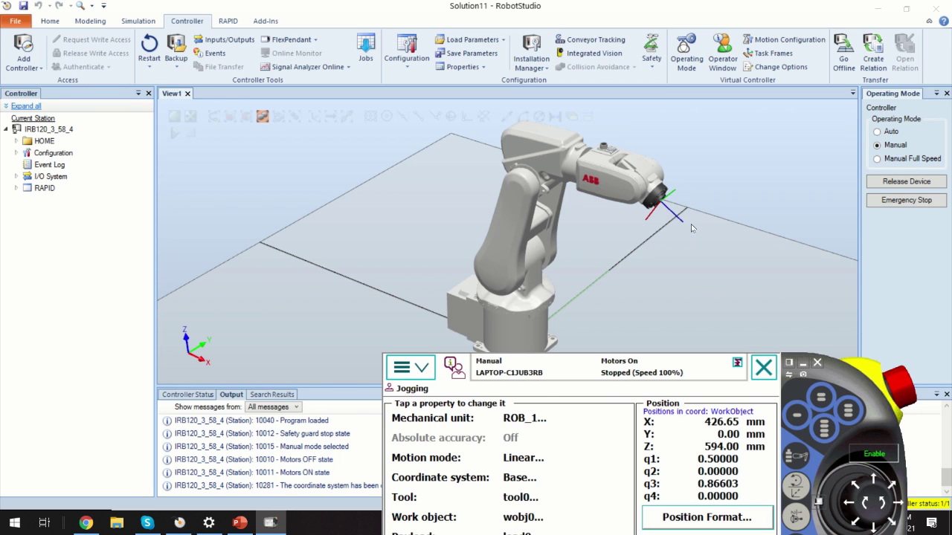
Jog the tool along Y until the 50026 Close to singularity error appears, then reopen Motion mode.
drag(833, 372, 481, 380)
mouse_move(535, 507)
mouse_down()
mouse_move(490, 513)
mouse_move(525, 518)
mouse_up()
drag(494, 377, 838, 202)
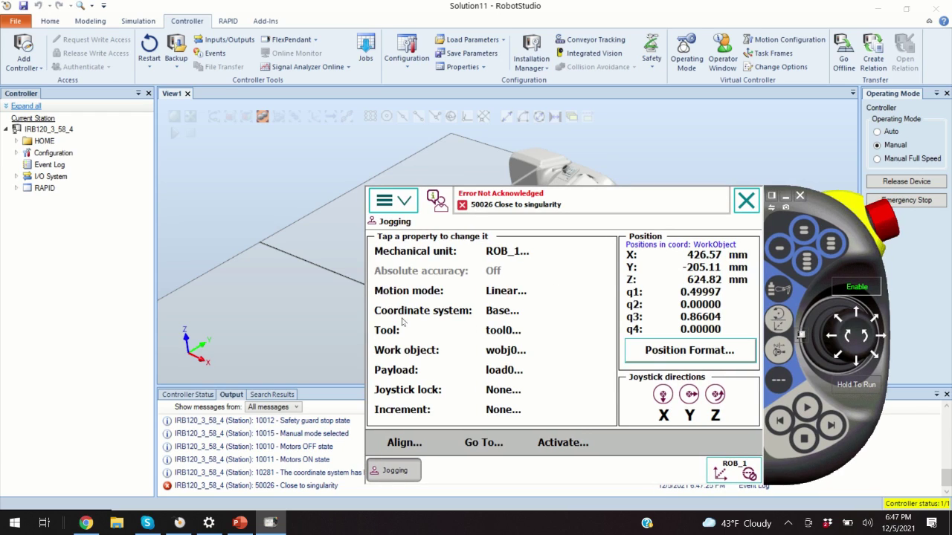
click(417, 294)
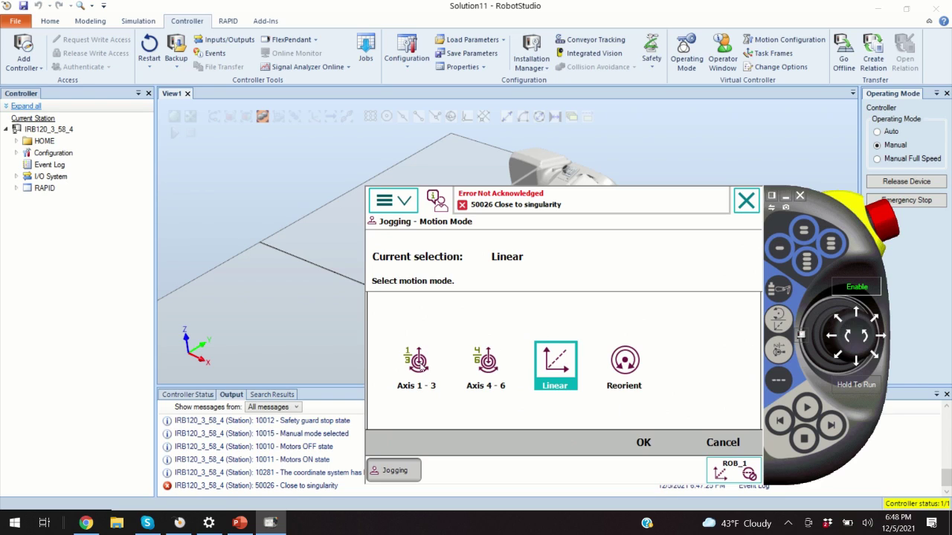
Switch the jogging motion mode from Linear to Axis 1 - 3 and confirm it.
click(418, 363)
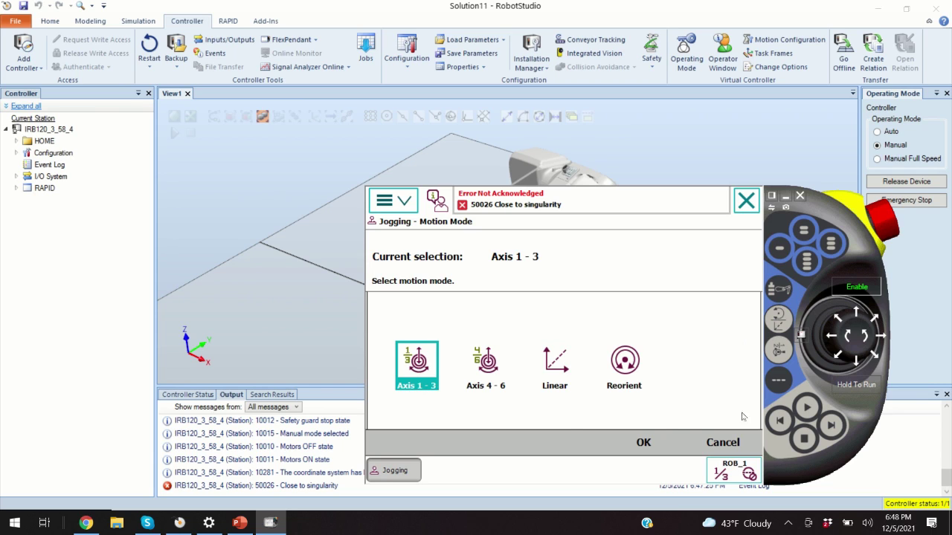
click(643, 443)
drag(842, 222, 782, 234)
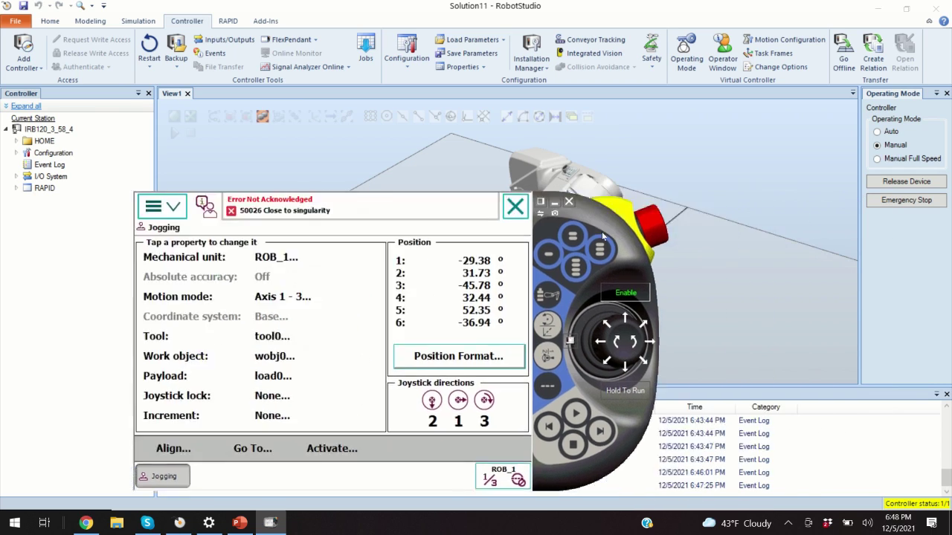
Jog axes 1, 2 and 3 to -28.90°, 24.12° and -32.73°.
drag(548, 244, 366, 225)
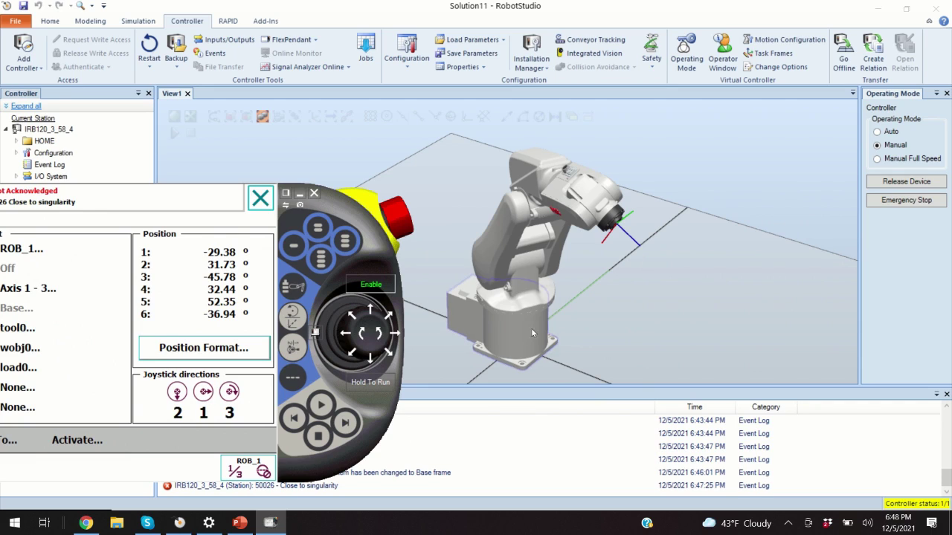
mouse_move(371, 358)
mouse_down()
mouse_move(398, 339)
mouse_move(348, 337)
mouse_move(369, 364)
mouse_up()
drag(370, 312, 384, 340)
drag(369, 258, 529, 241)
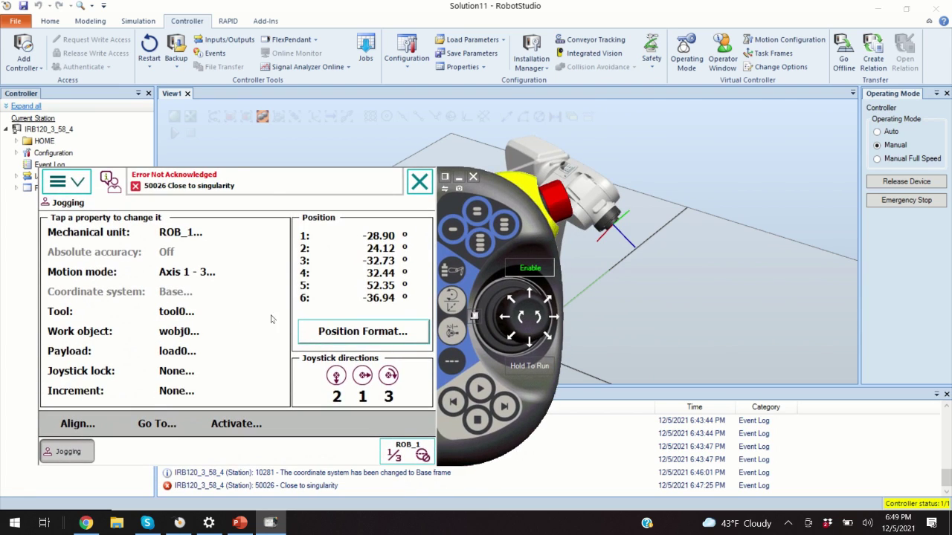
Set the FlexPendant motion mode to Axis 4 - 6.
click(114, 273)
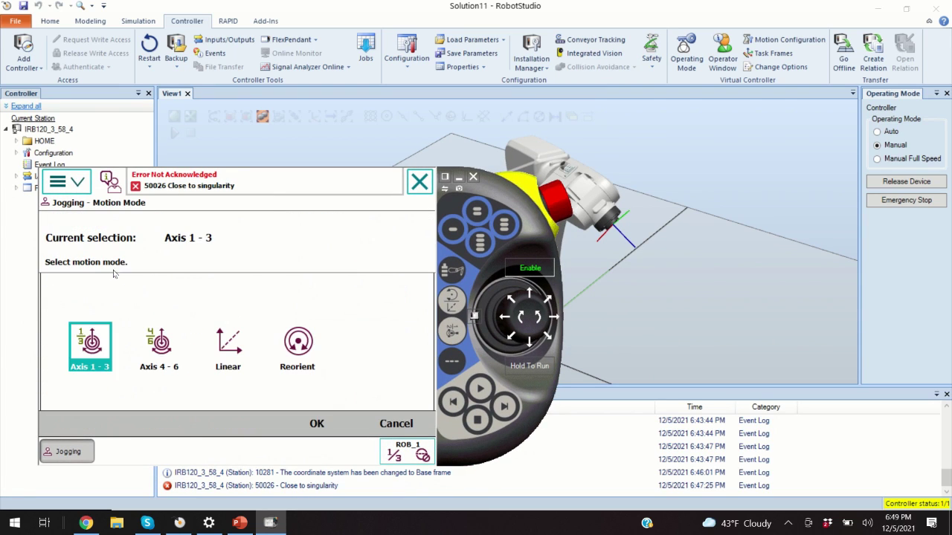
click(161, 343)
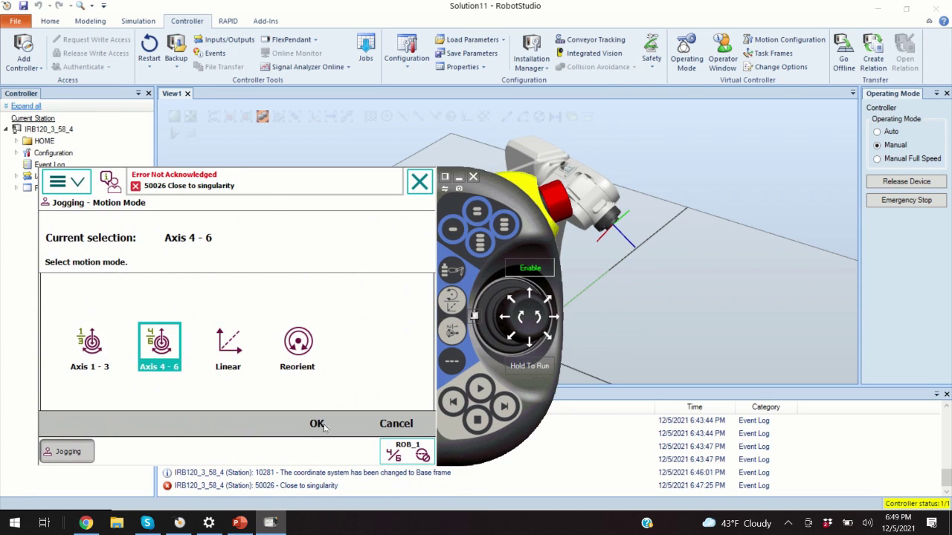
click(316, 423)
Jog the wrist until axes 4, 5 and 6 read 35.87°, 49.74° and 36.70°.
drag(535, 219, 364, 229)
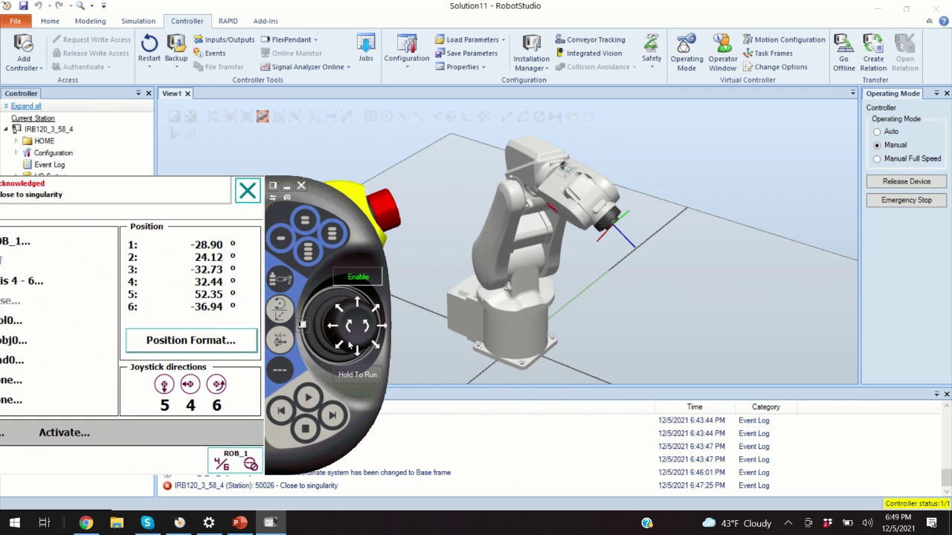
drag(332, 332, 357, 356)
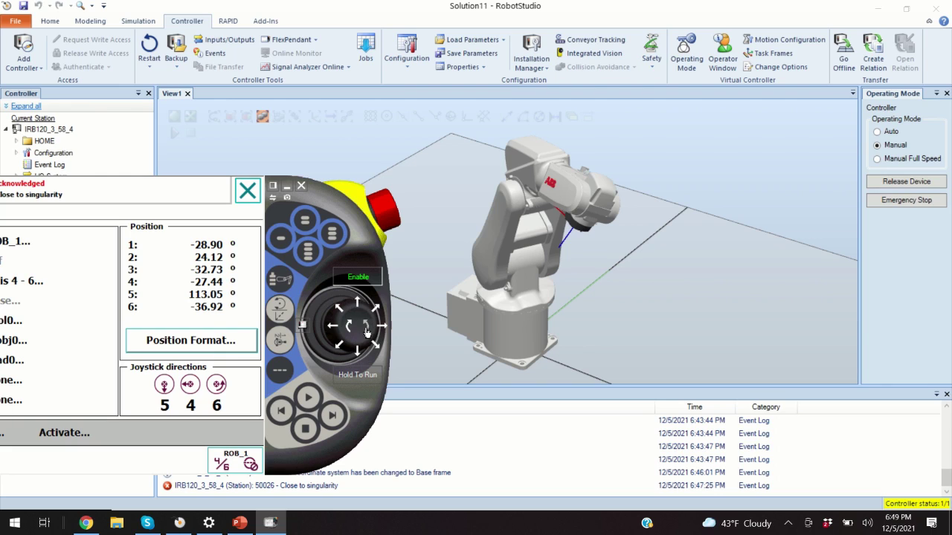
drag(338, 312, 366, 328)
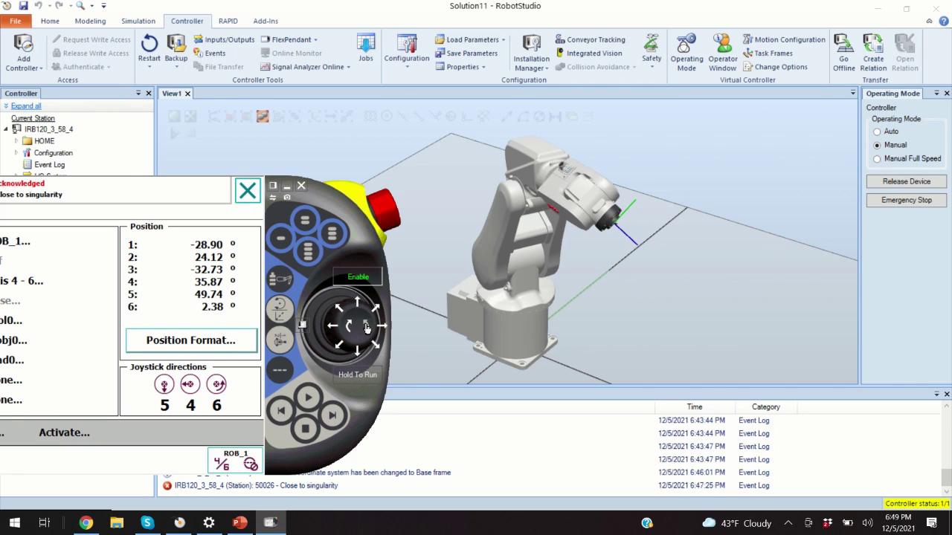
drag(366, 328, 366, 328)
Cycle the motion mode through Linear, Axis 1 - 3 and Axis 4 - 6, settling on Reorient in Tool coordinates.
drag(343, 208, 381, 185)
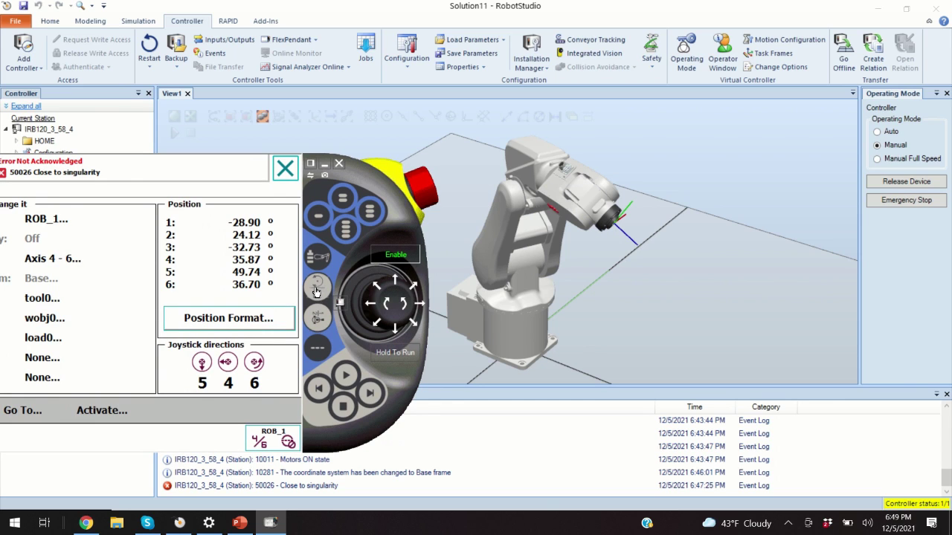
drag(359, 192, 531, 204)
click(495, 305)
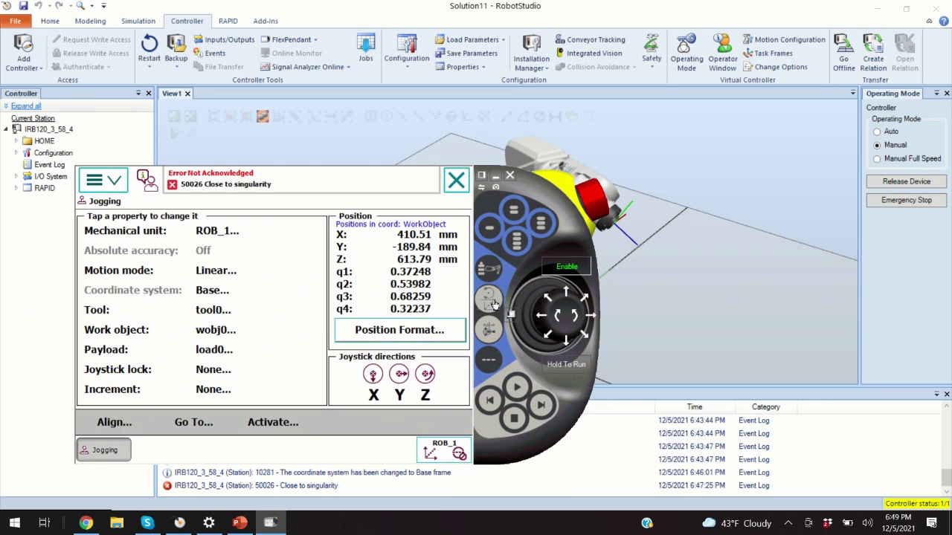
click(490, 303)
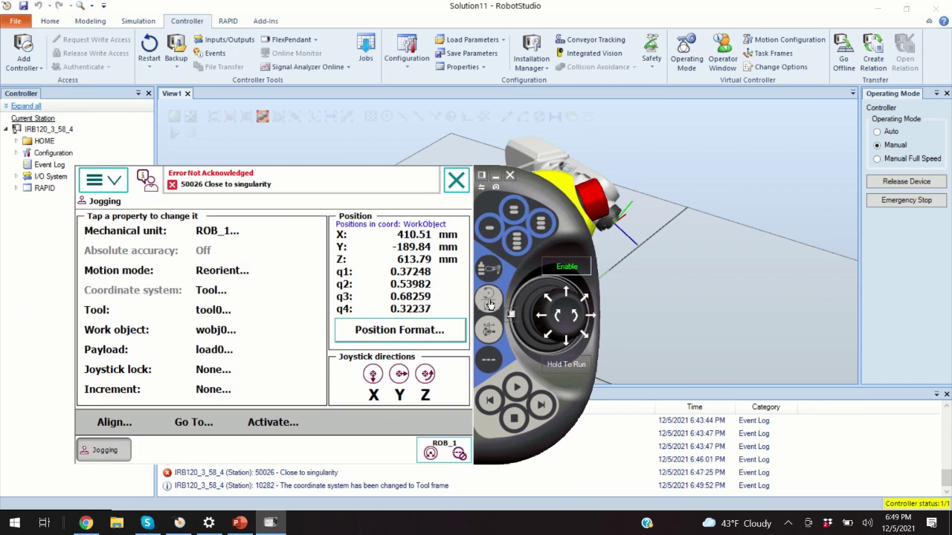
click(490, 304)
click(490, 303)
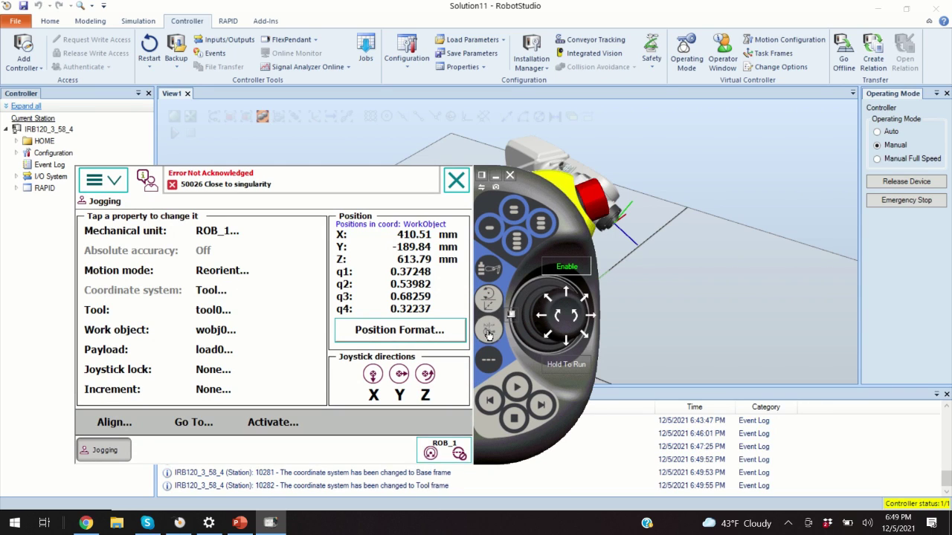
click(488, 333)
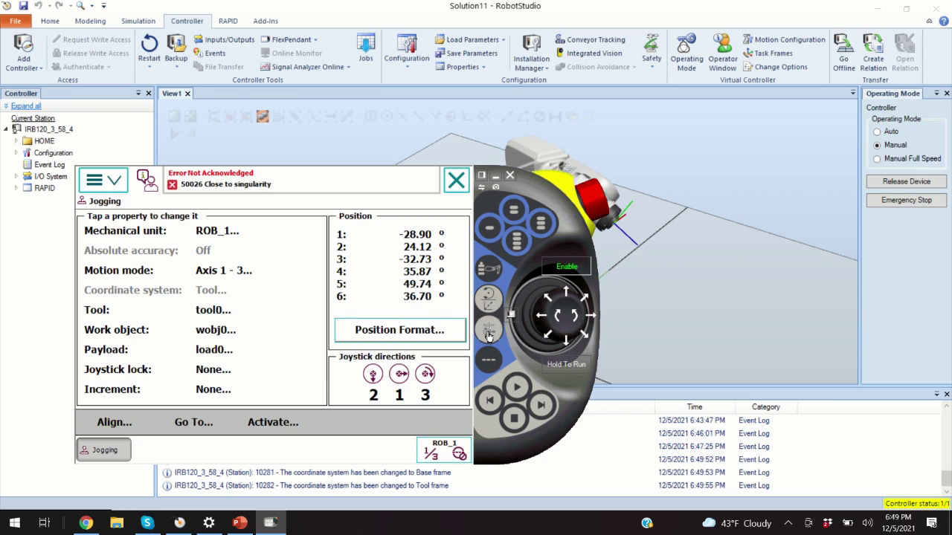
click(489, 336)
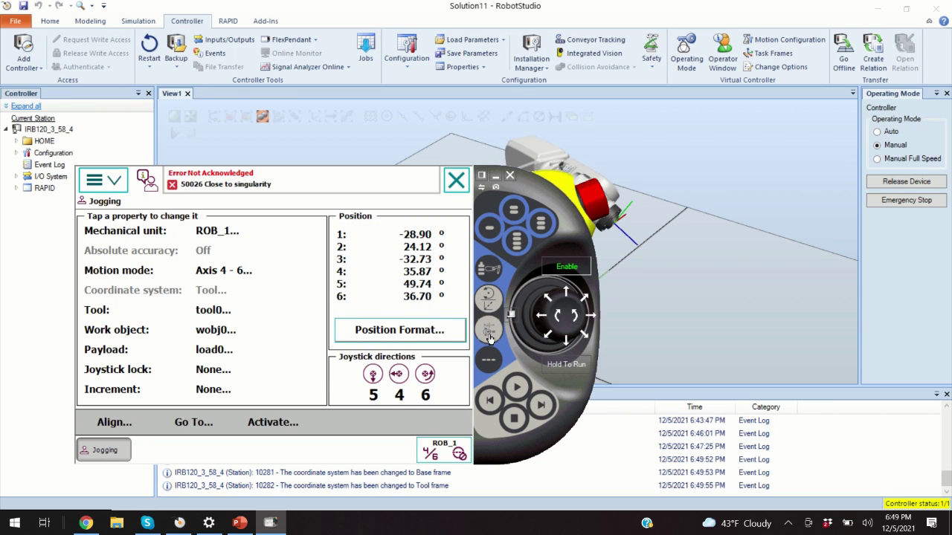
click(489, 336)
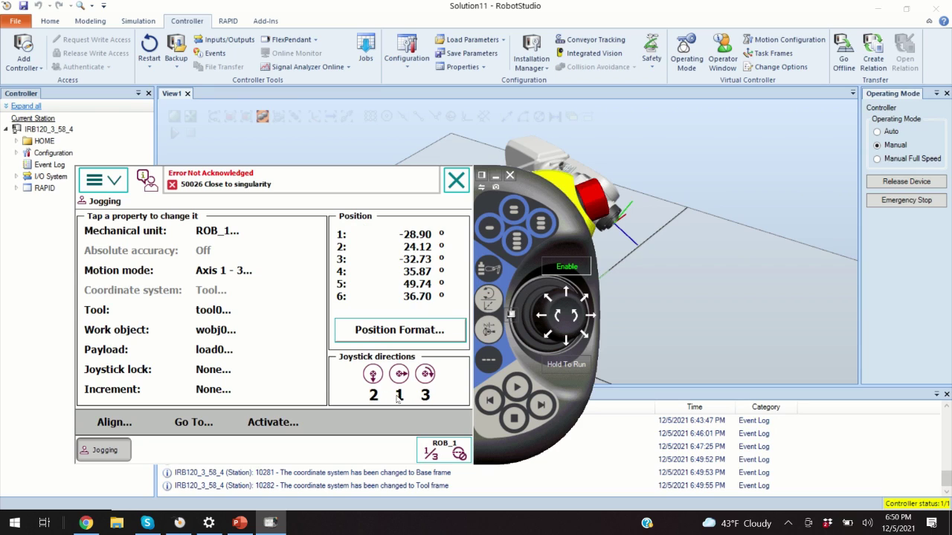
click(488, 334)
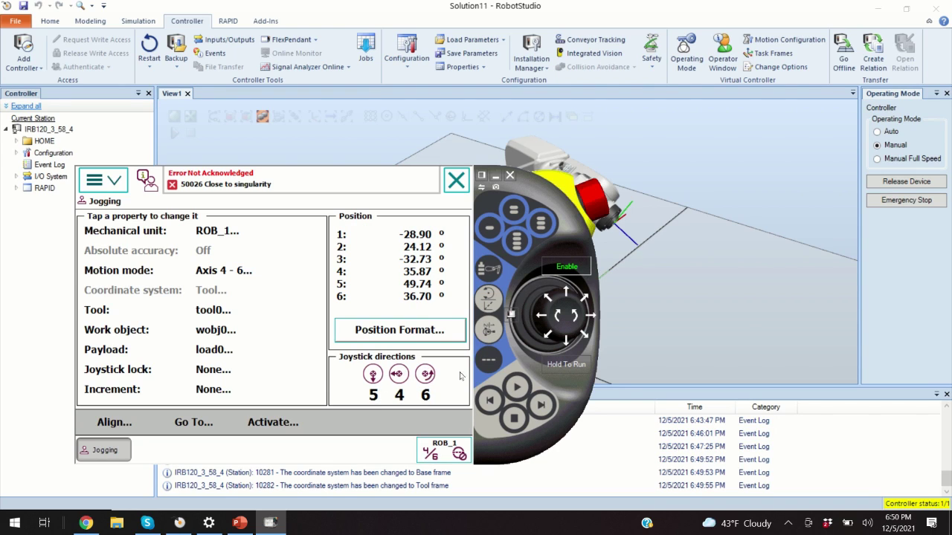
click(489, 302)
click(489, 304)
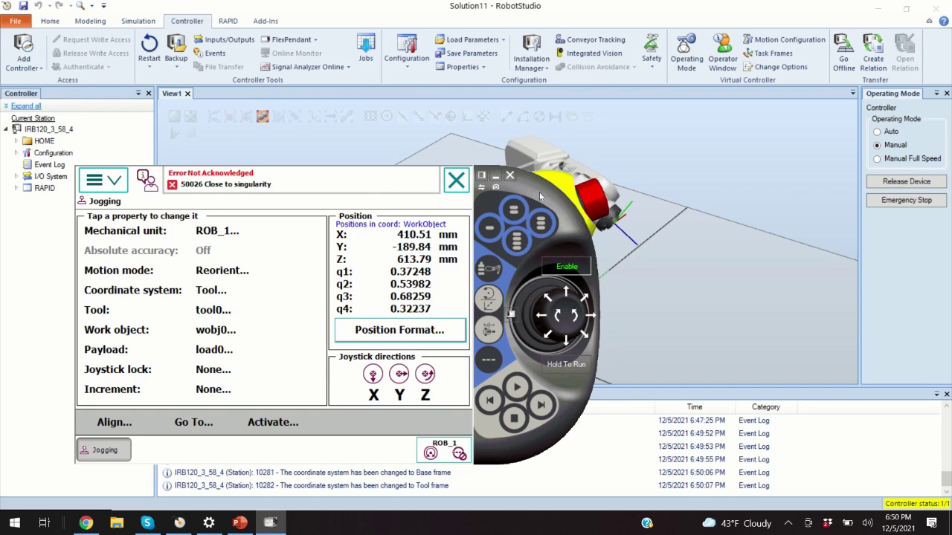
Confirm Reorient as the FlexPendant motion mode.
drag(539, 192, 465, 235)
click(67, 319)
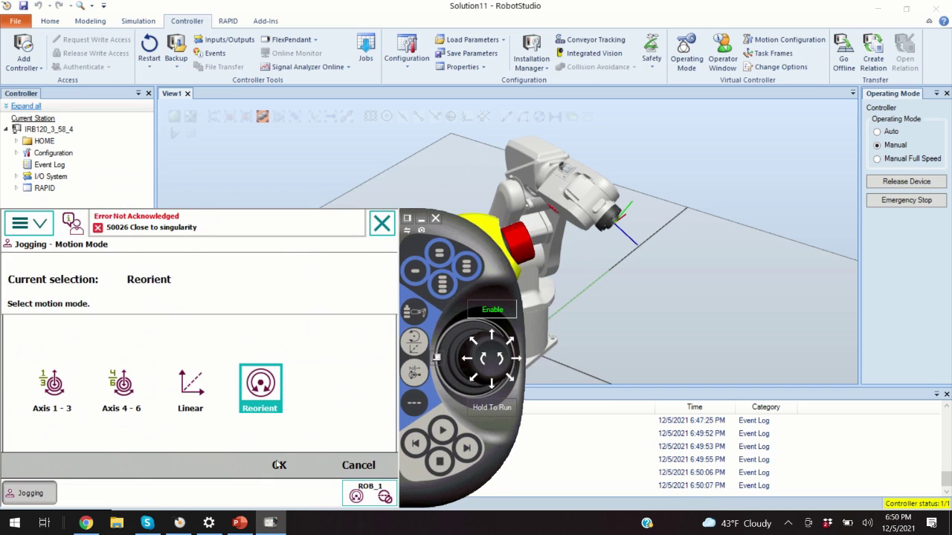
click(279, 465)
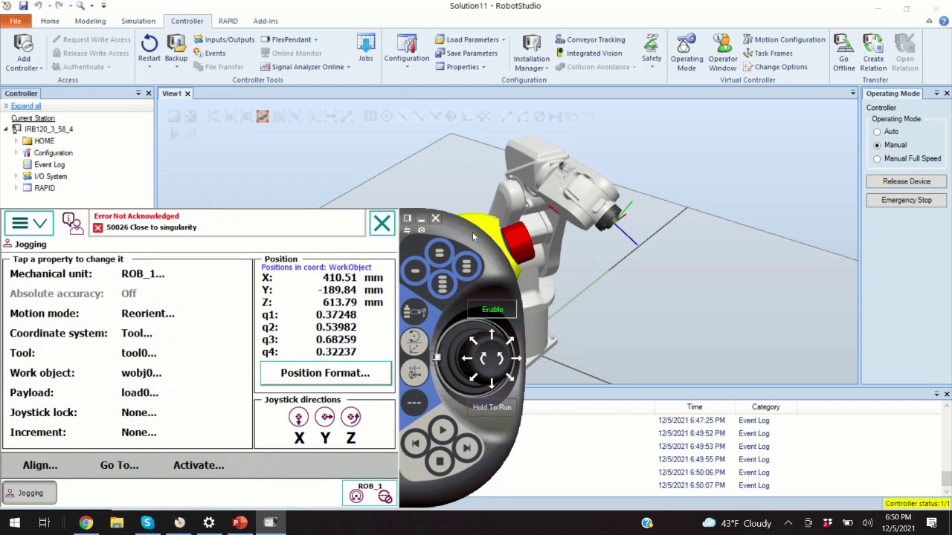
Reorient the tool to q1 0.36426, q2 0.56889, q3 0.68580, q4 0.27084, keeping its position.
drag(472, 232, 406, 227)
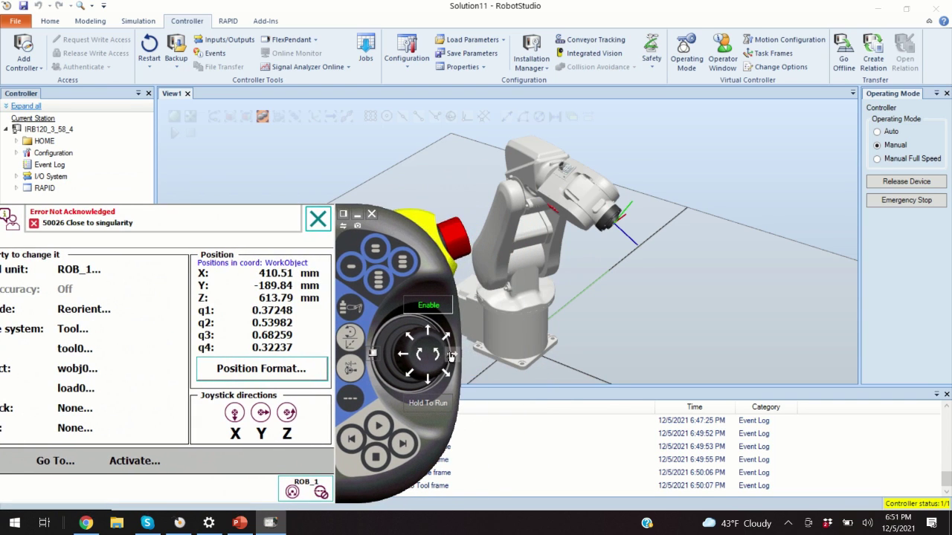
drag(451, 357, 432, 381)
drag(434, 272, 384, 257)
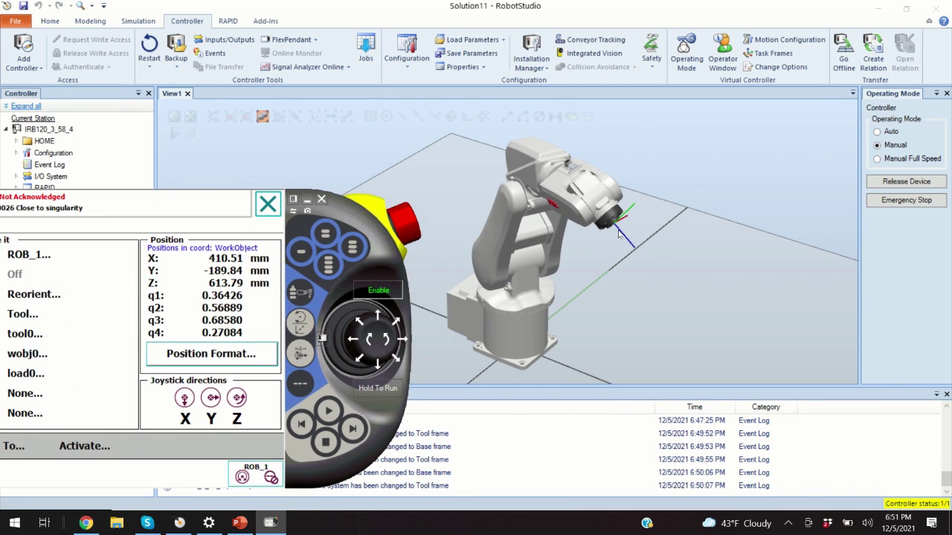
Zoom onto the flange and reorient it to q1 0.49542, q4 0.15020 without moving X, Y, Z.
scroll(617, 234, up, 6)
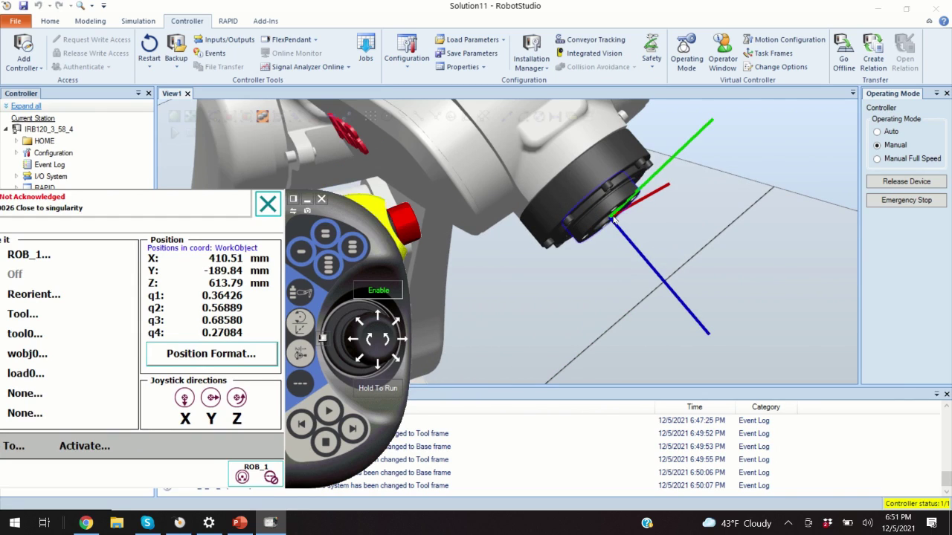
drag(400, 345, 355, 342)
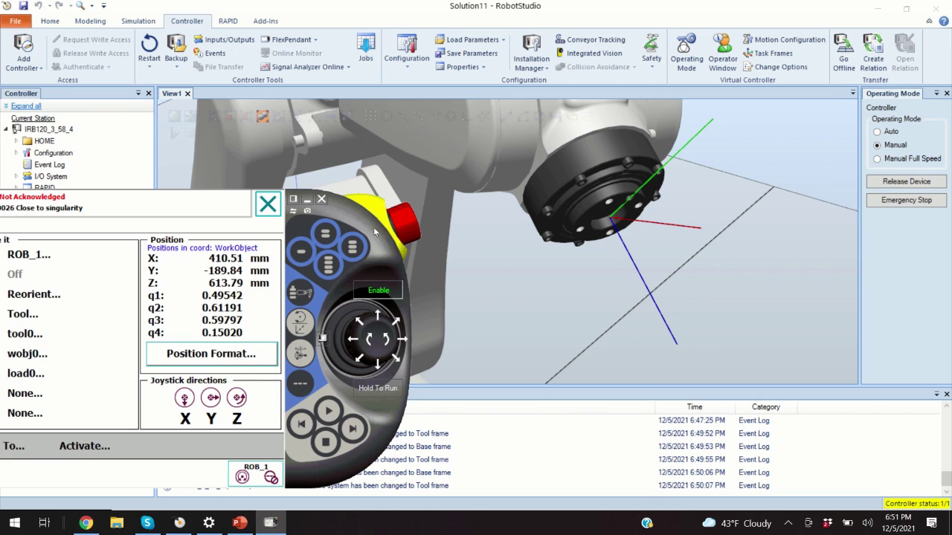
drag(373, 226, 505, 192)
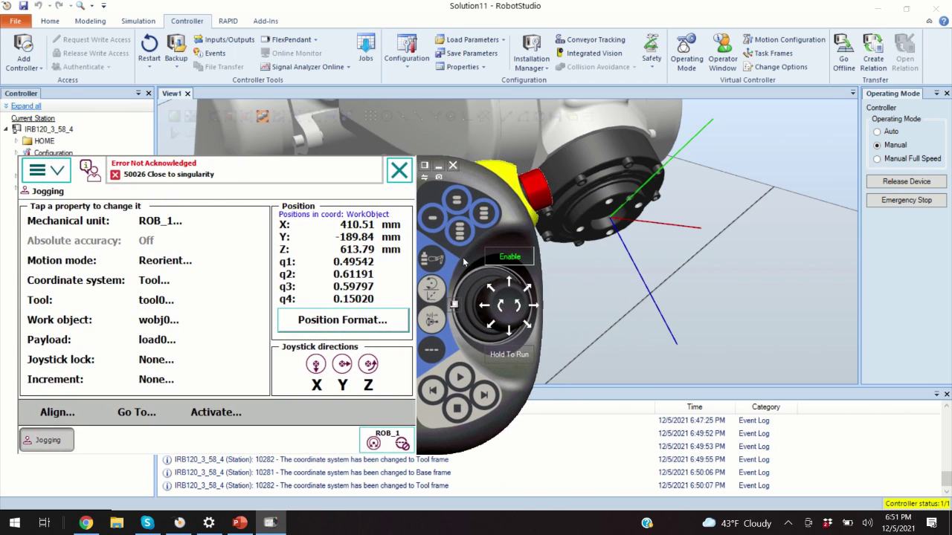